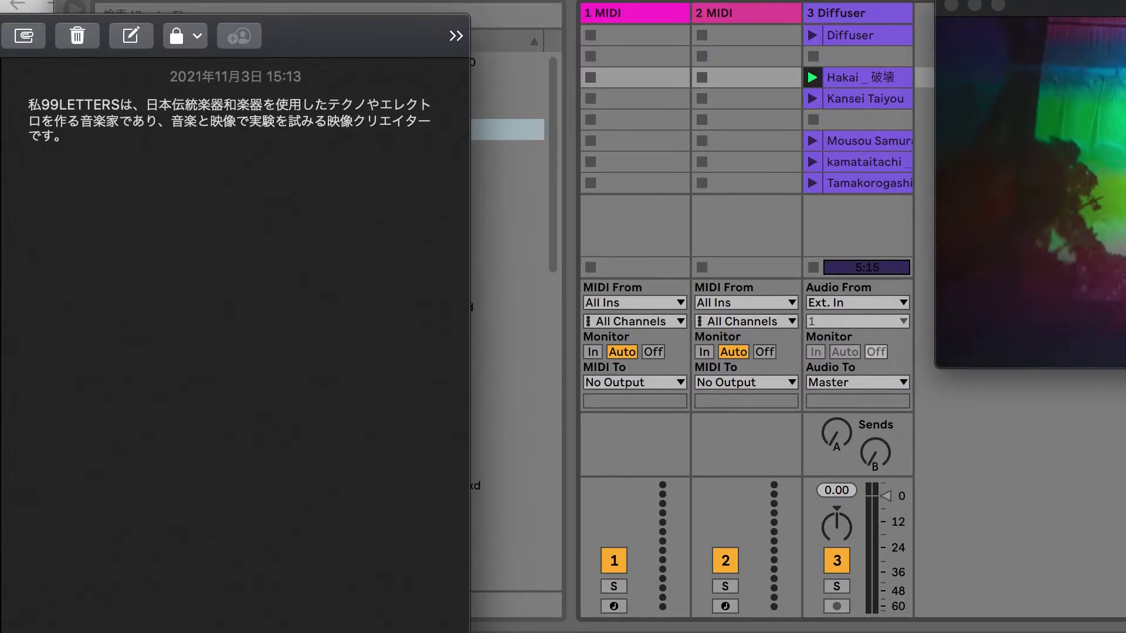
- Switch to the Live window and examine the Zwobot_FX_2.5 and Zwobot_v2.5 folders, selecting _ZWOBOT_v2.5.amxd before viewing the device chain
click(790, 226)
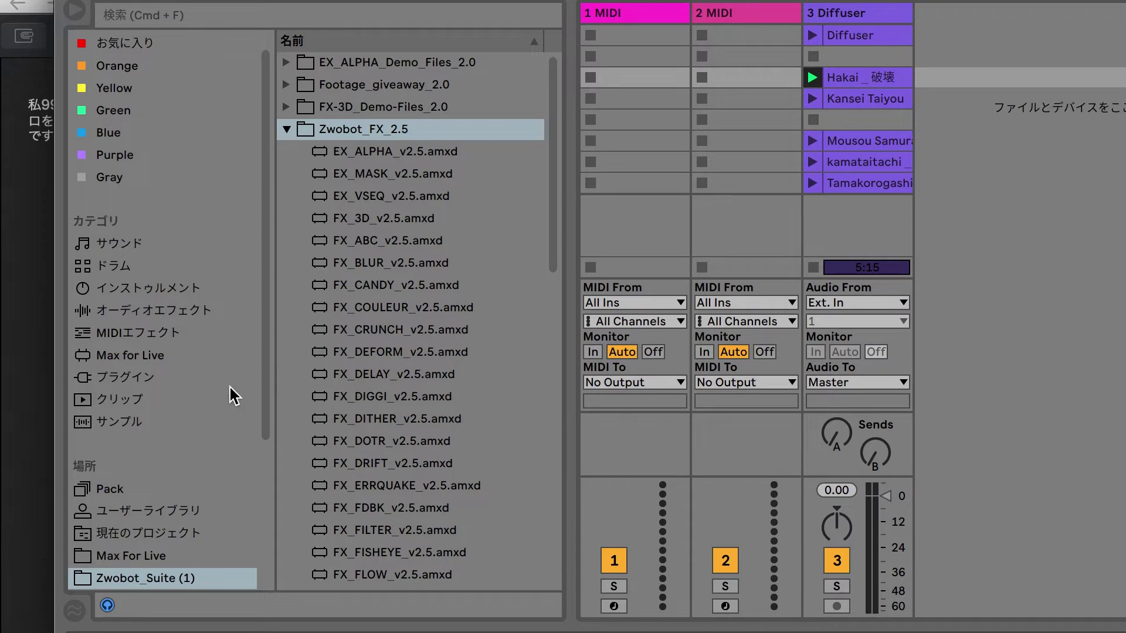
click(286, 134)
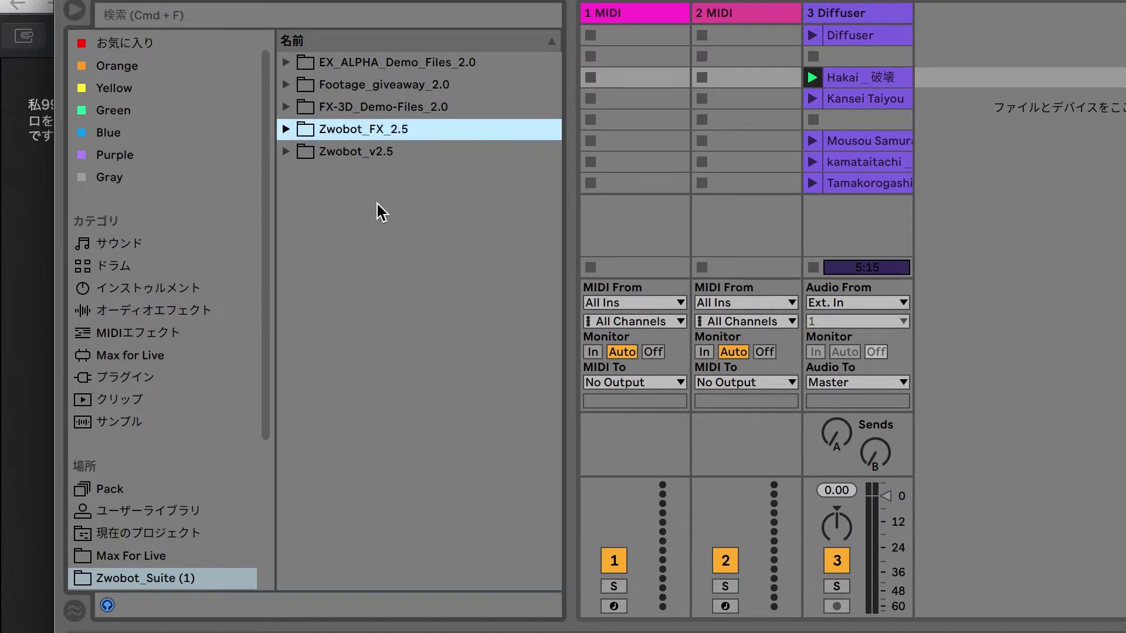
click(340, 159)
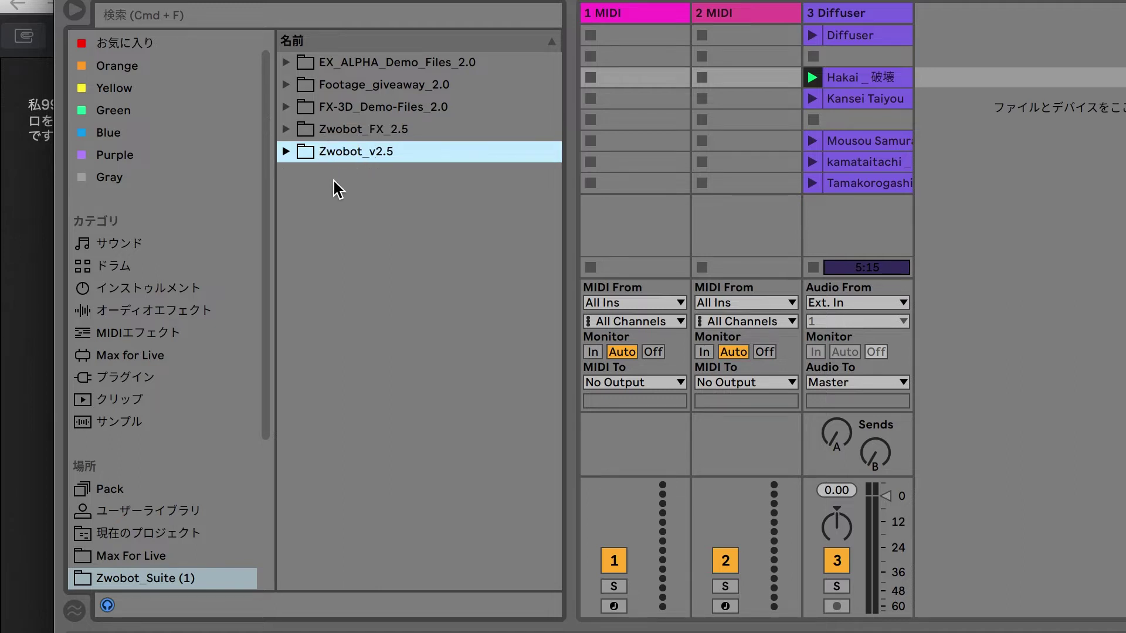
click(286, 152)
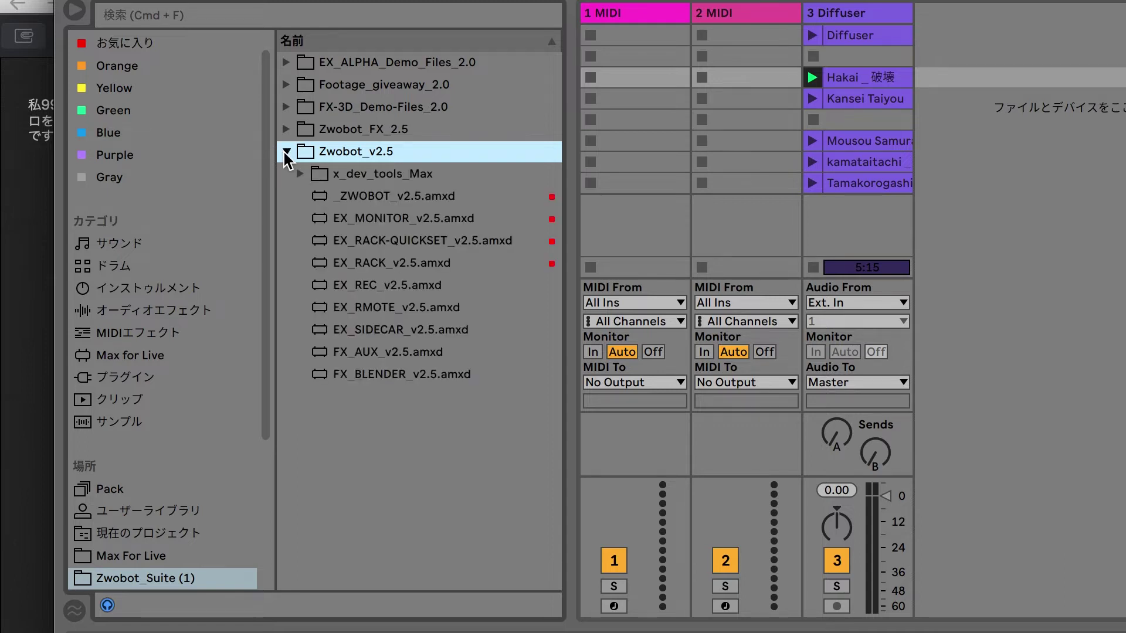
click(285, 129)
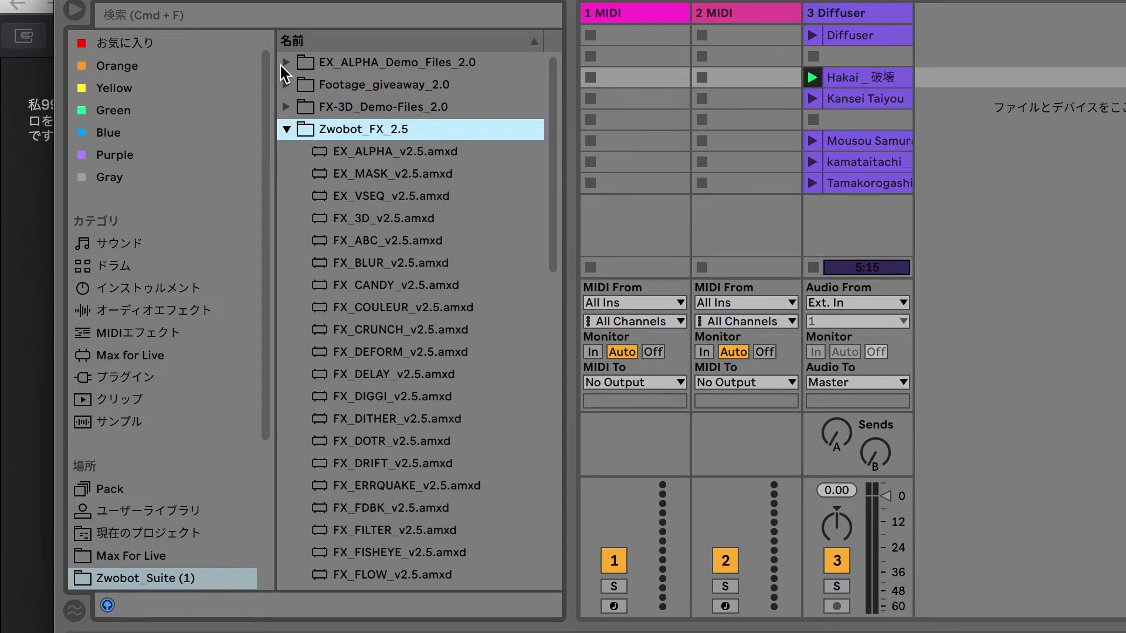
click(287, 129)
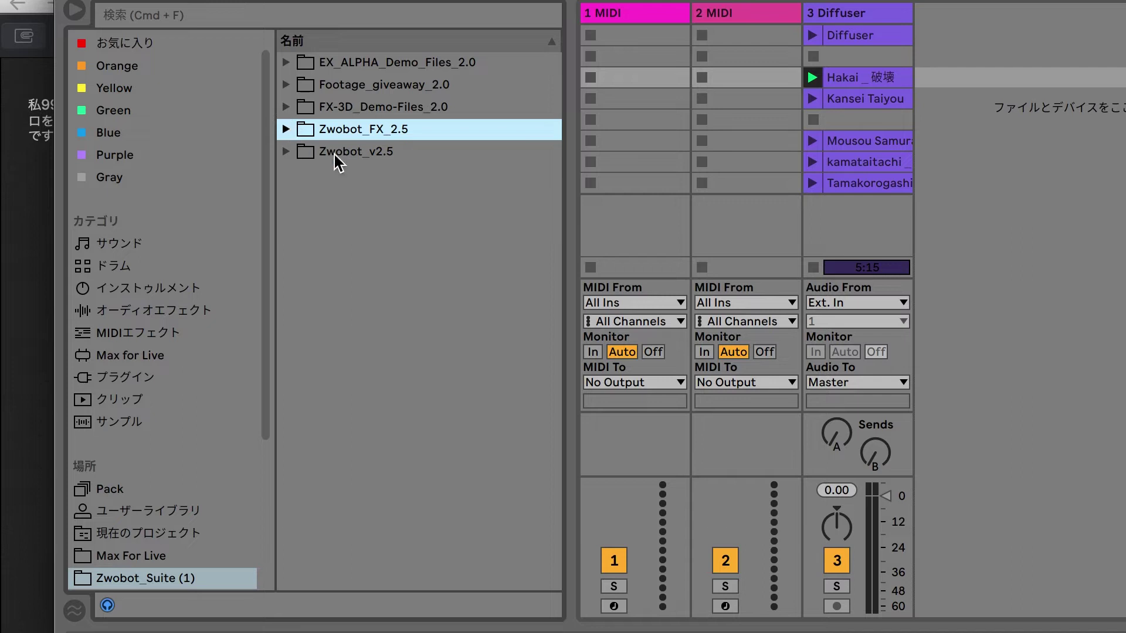
click(286, 151)
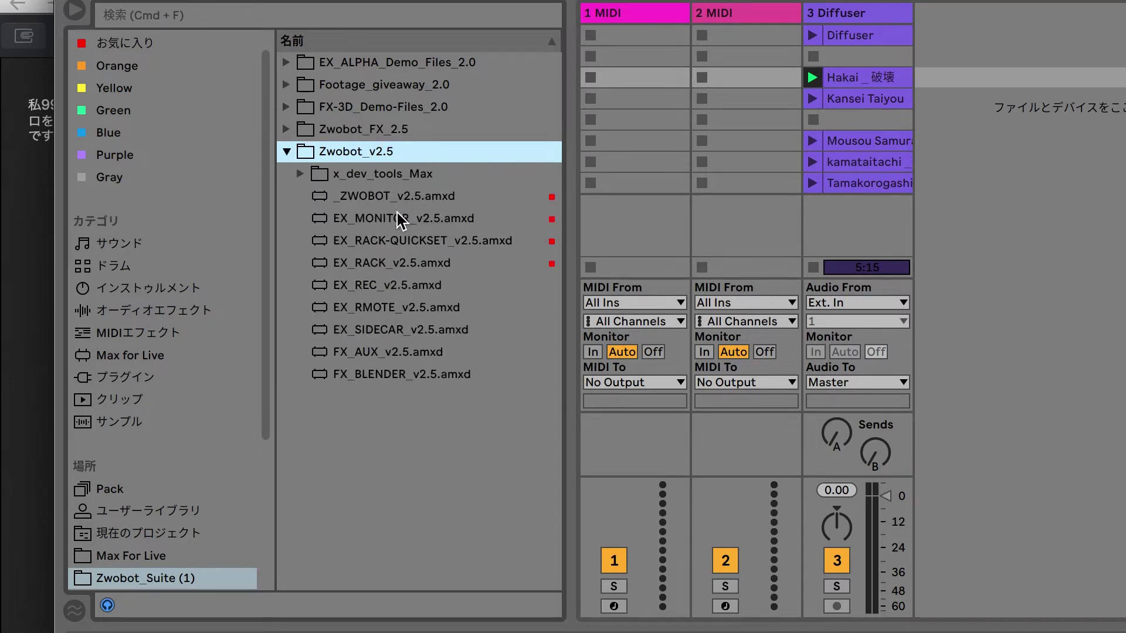
click(389, 194)
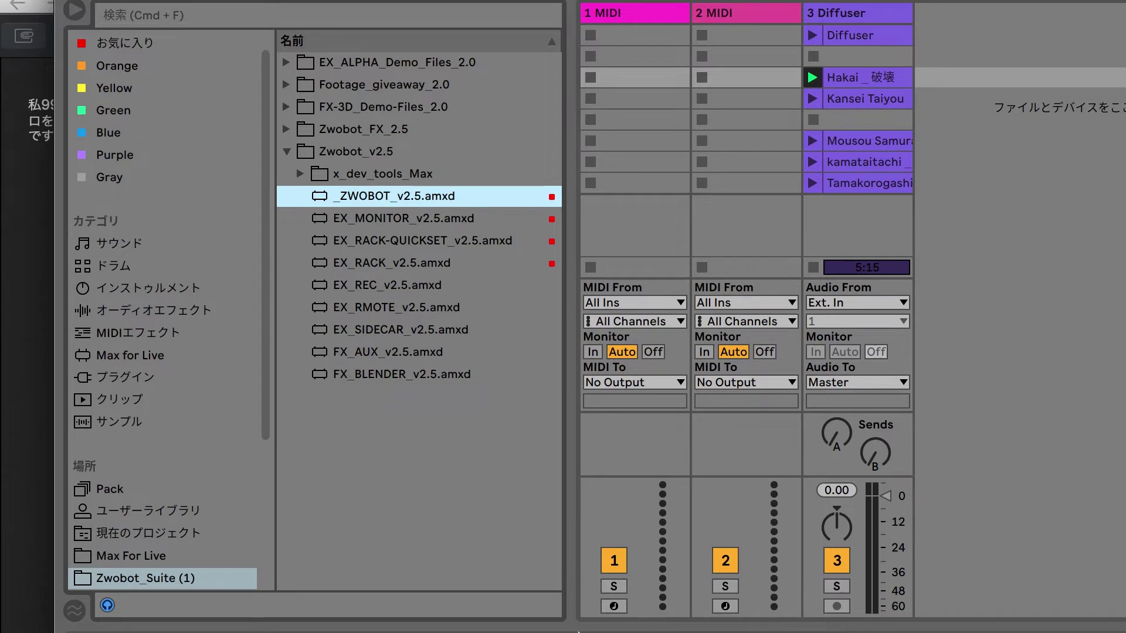
click(572, 625)
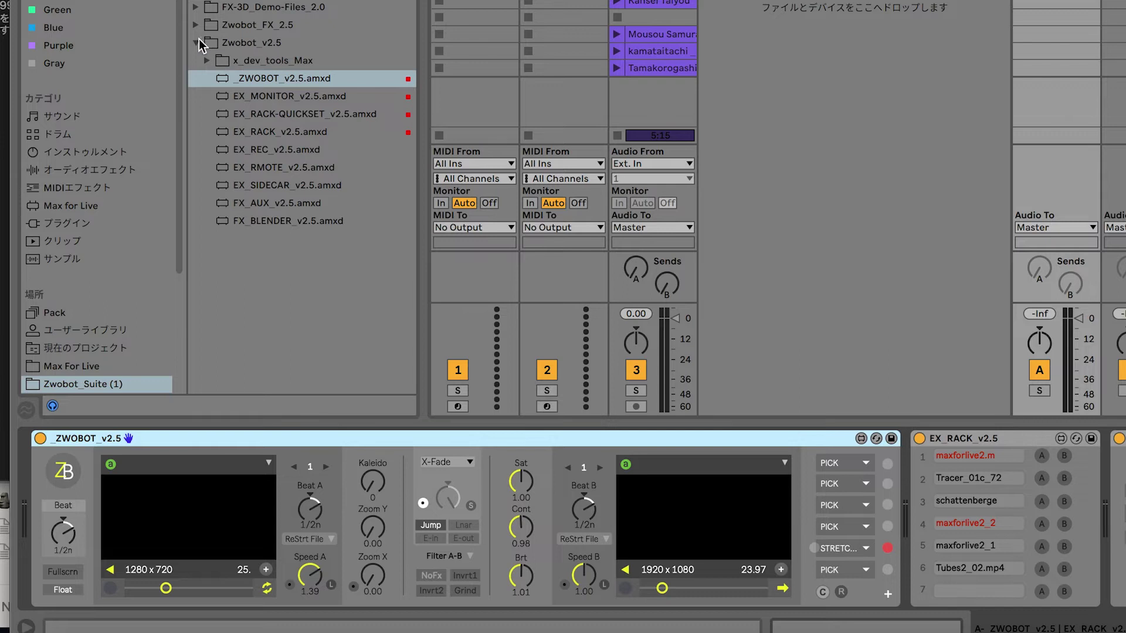
- Expand the Zwobot_FX_2.5 folder and look through its effect devices and the devices following _ZWOBOT_v2.5 in the chain
click(195, 25)
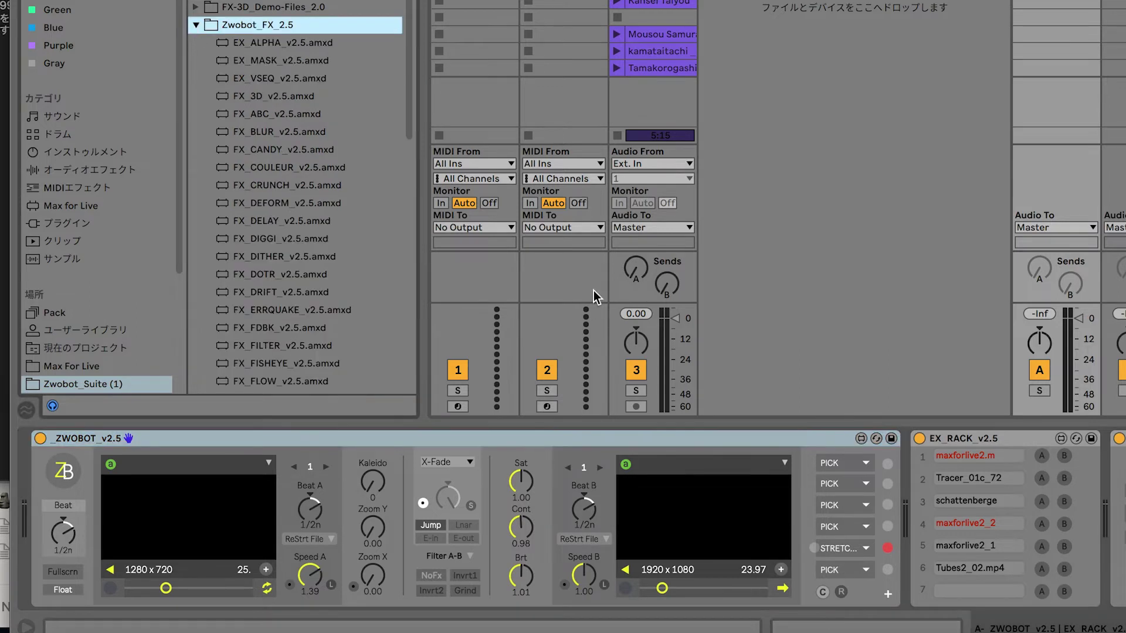
scroll(712, 485, right, 5)
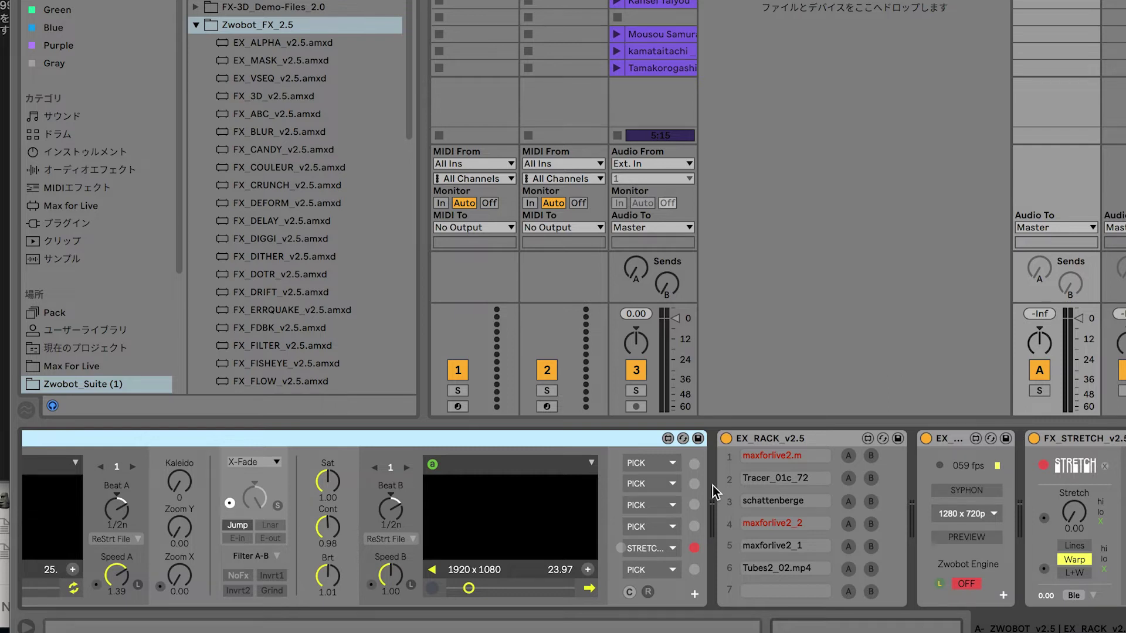
scroll(713, 485, left, 5)
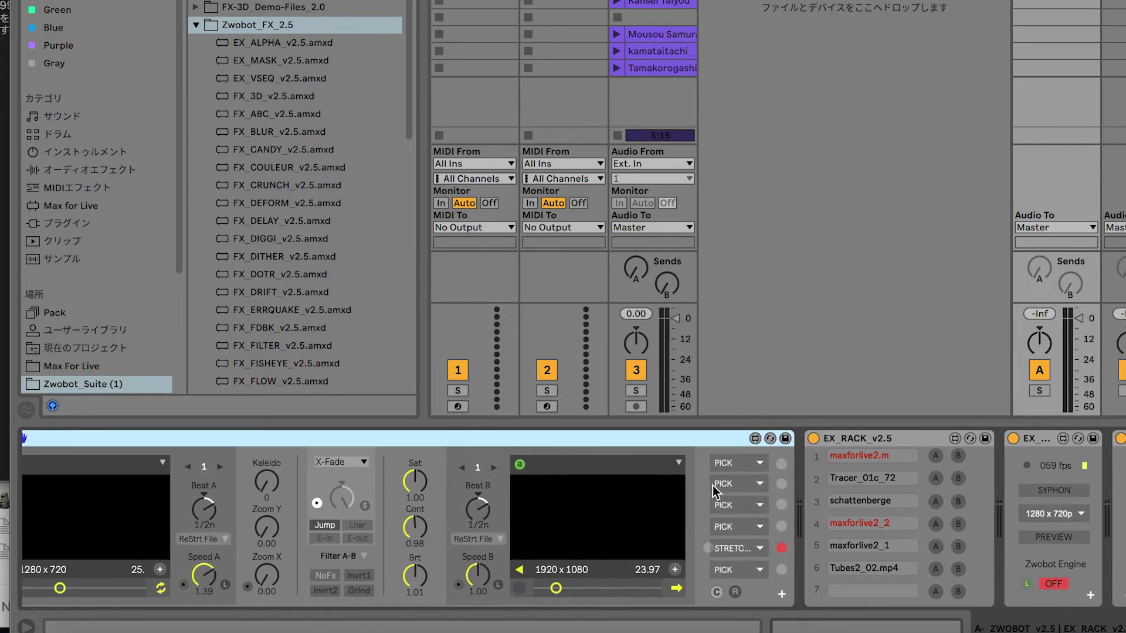
scroll(696, 502, right, 5)
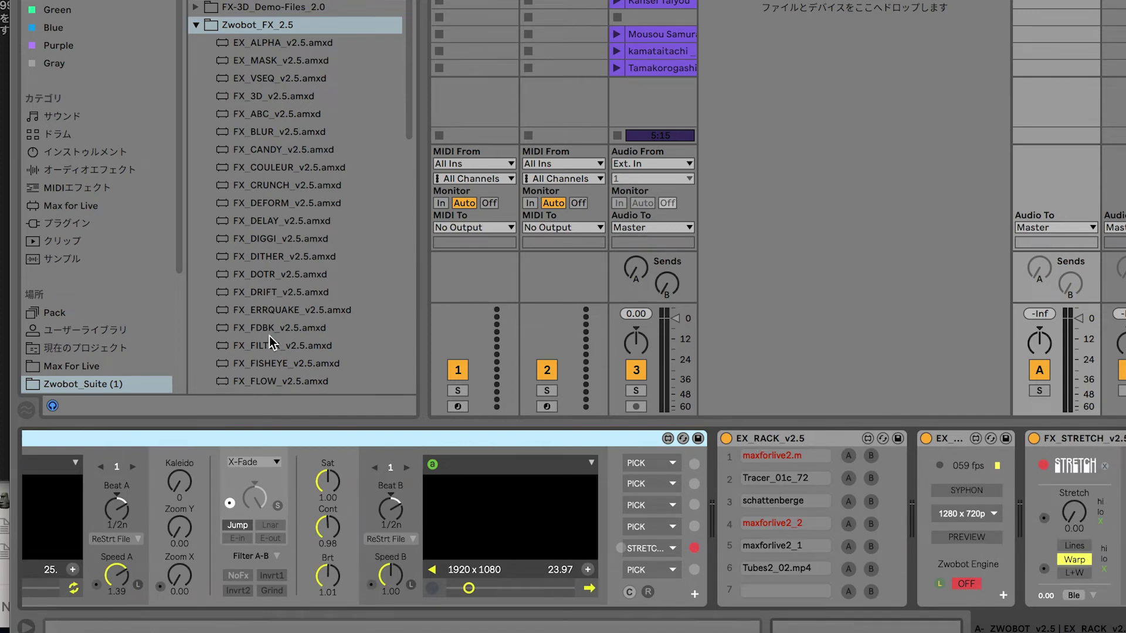
scroll(269, 336, down, 5)
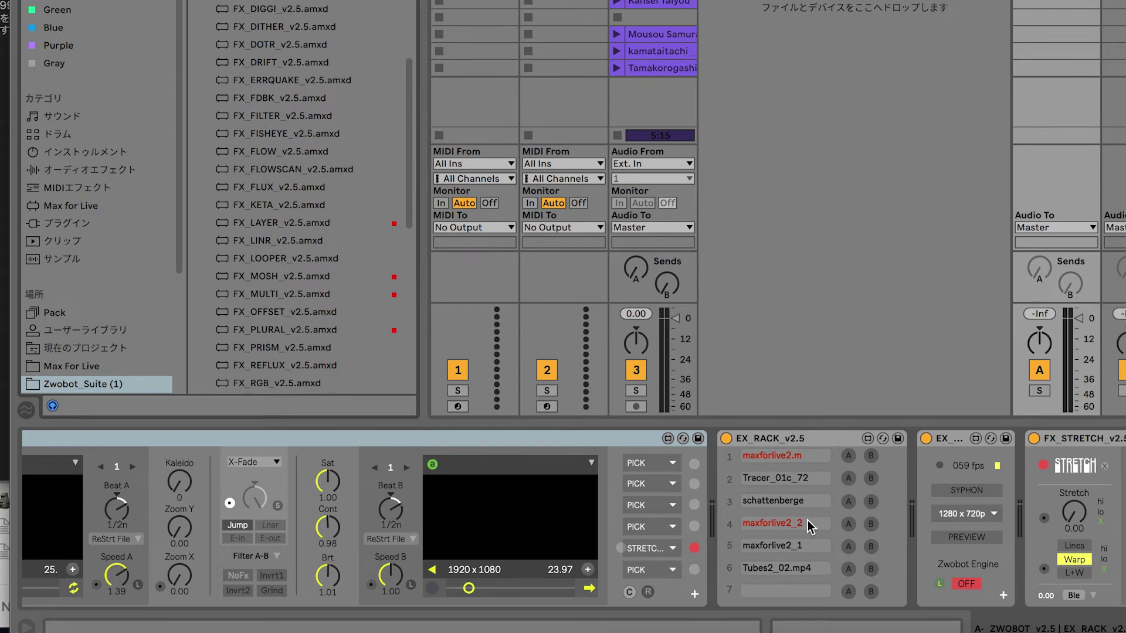
- Inspect the EX_RACK_v2.5 device, then locate the EX_MONITOR_v2.5 device's file in the browser with hot-swap
click(855, 441)
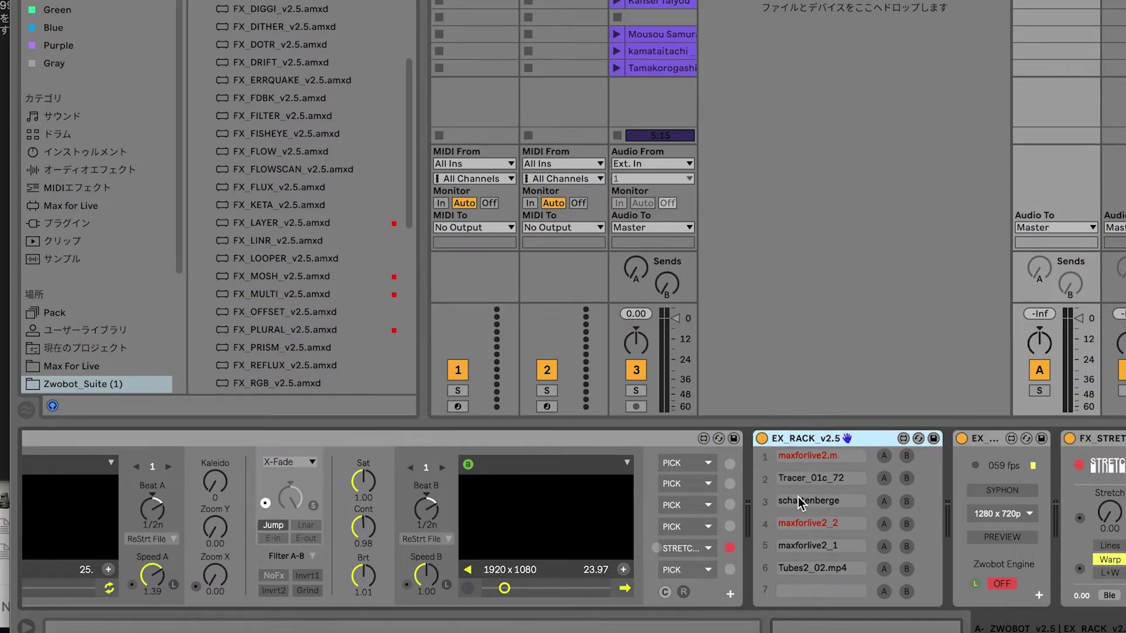
scroll(797, 497, right, 2)
click(939, 448)
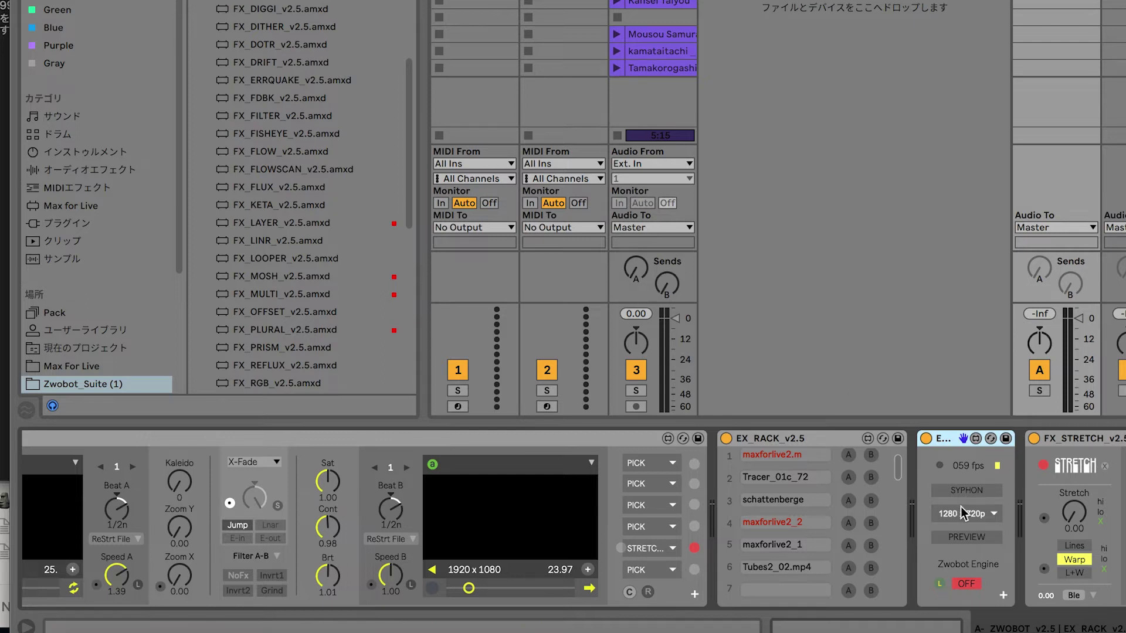
key(q)
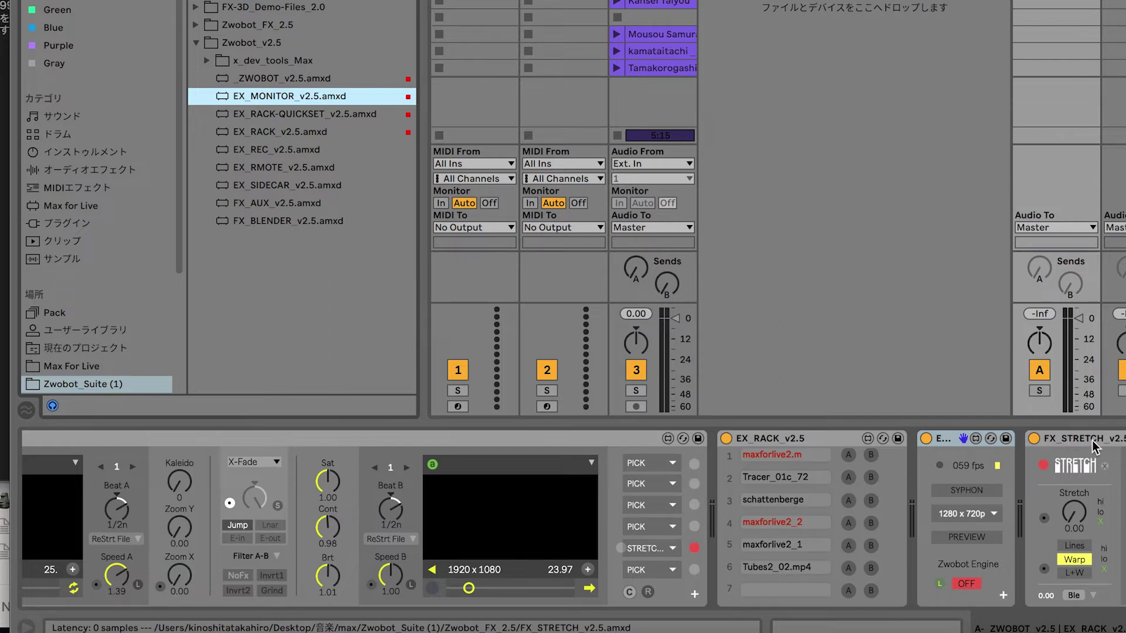
- Browse the Zwobot_FX_2.5 effects for FX_STRETCH_v2.5 and move its device in the chain to directly after _ZWOBOT_v2.5
click(195, 25)
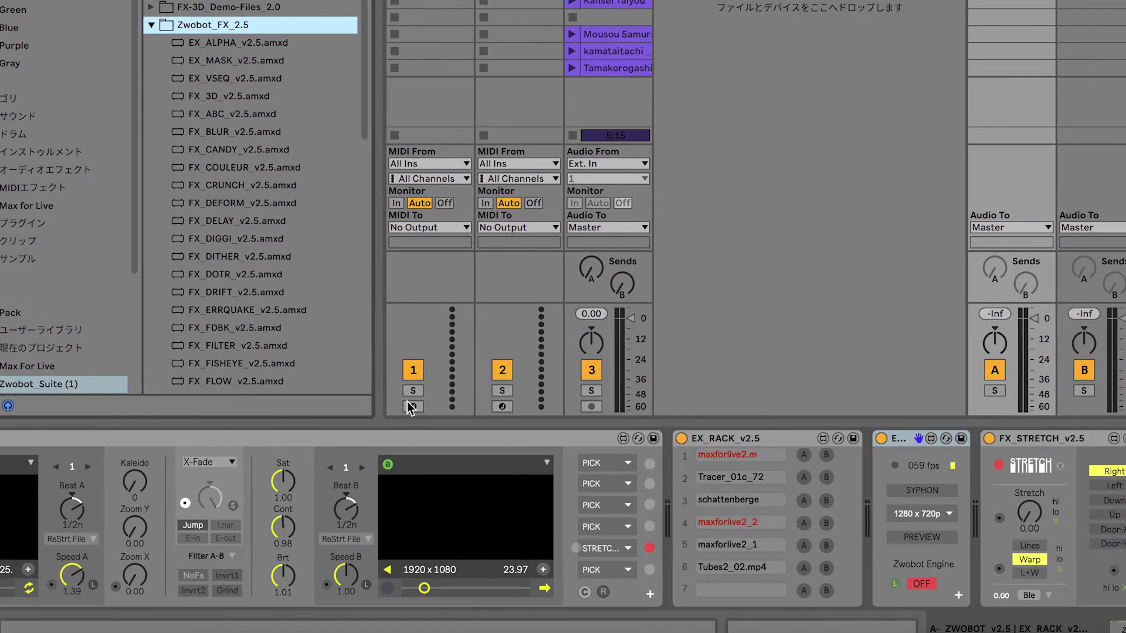
scroll(131, 271, down, 5)
scroll(131, 275, down, 5)
scroll(132, 275, up, 5)
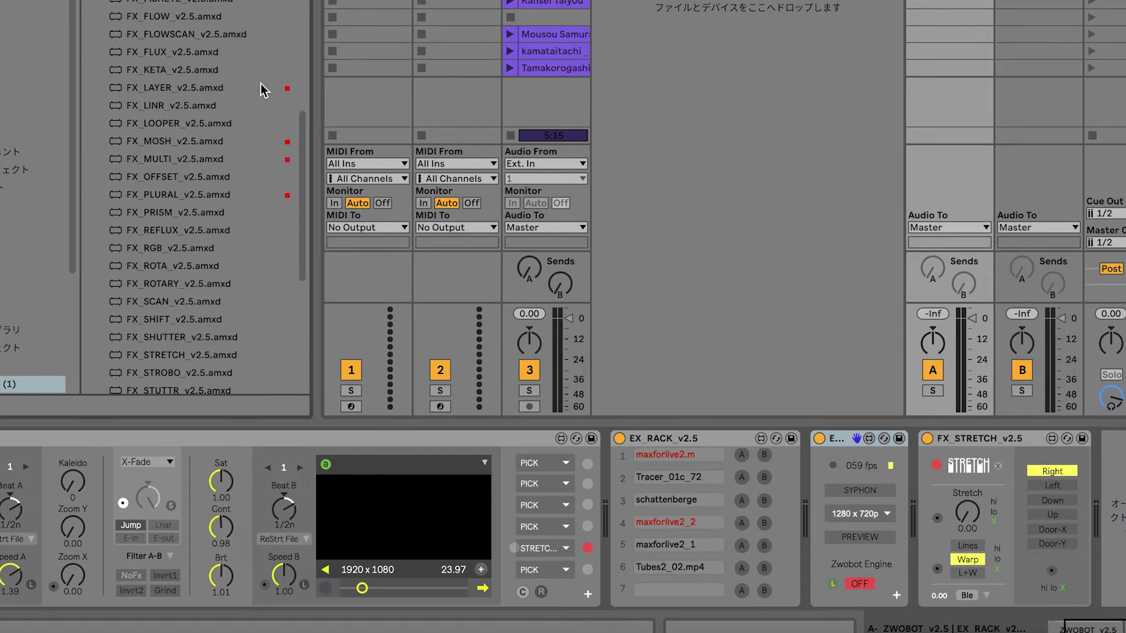
scroll(211, 235, down, 3)
scroll(211, 236, down, 3)
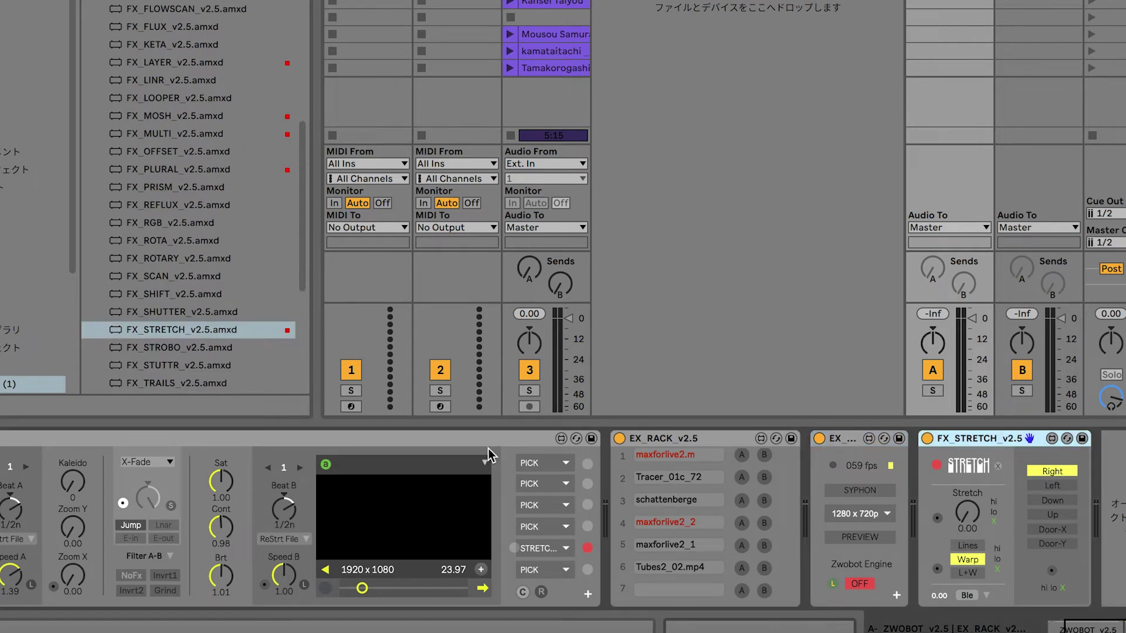
drag(955, 448, 516, 437)
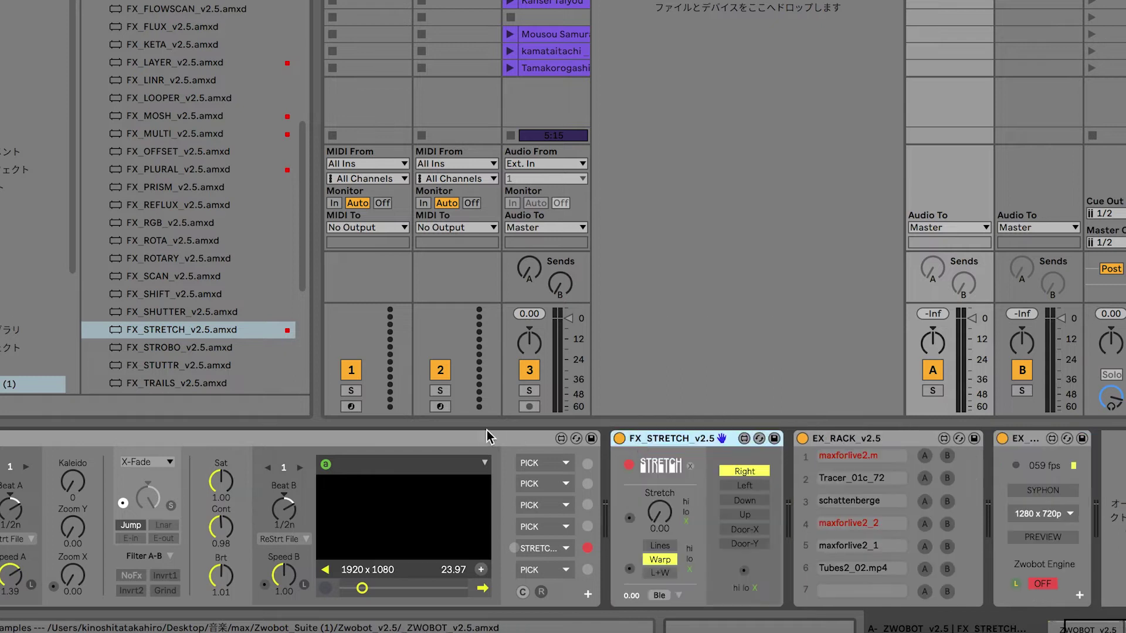
- Check the effects offered in the first and fifth PICK slots of _ZWOBOT_v2.5, leaving STRETCH assigned to the fifth slot
scroll(485, 439, left, 3)
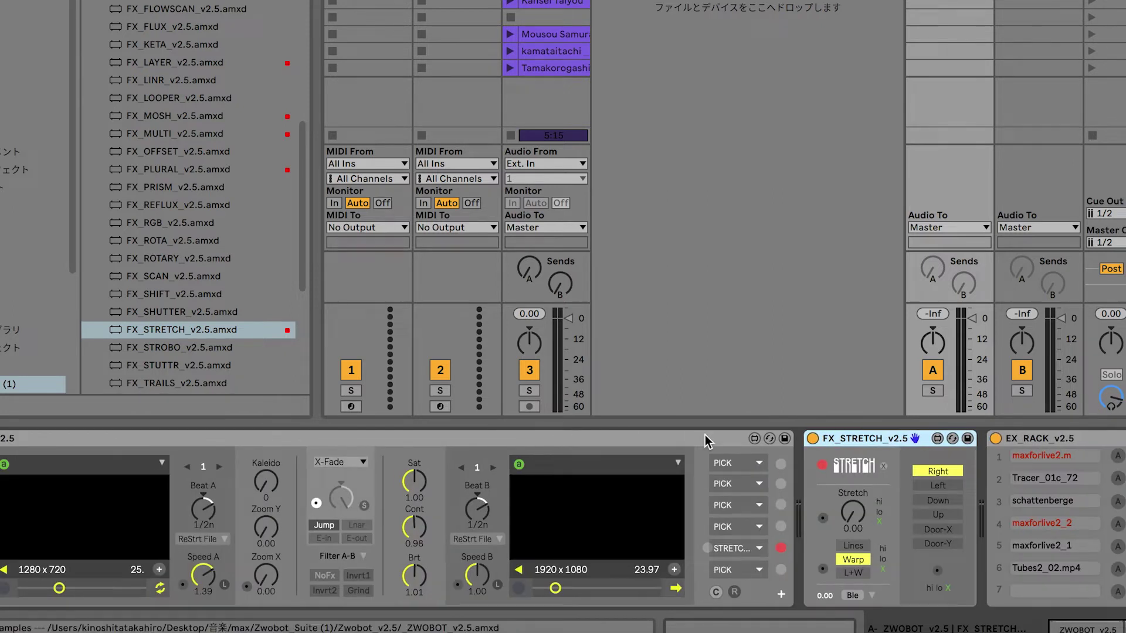
scroll(705, 440, right, 1)
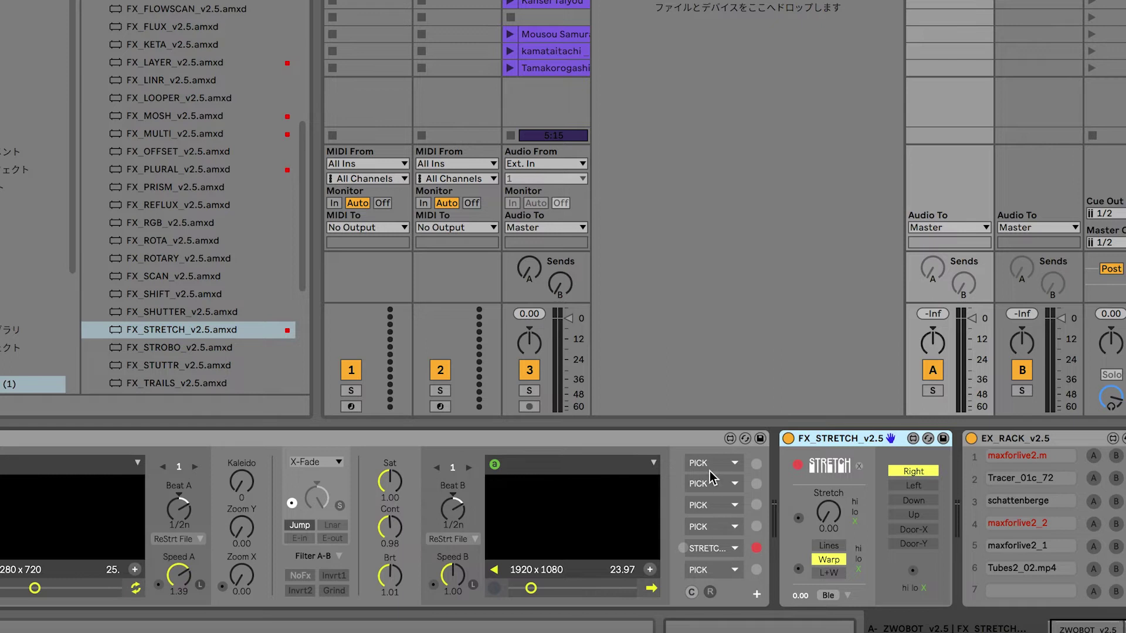
click(733, 464)
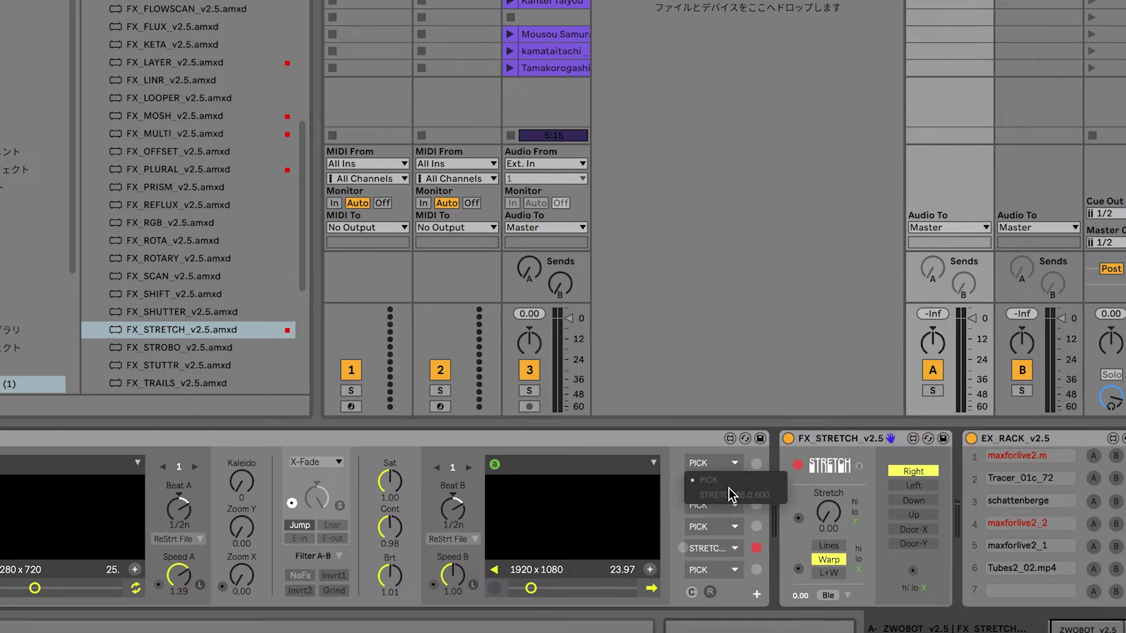
click(720, 456)
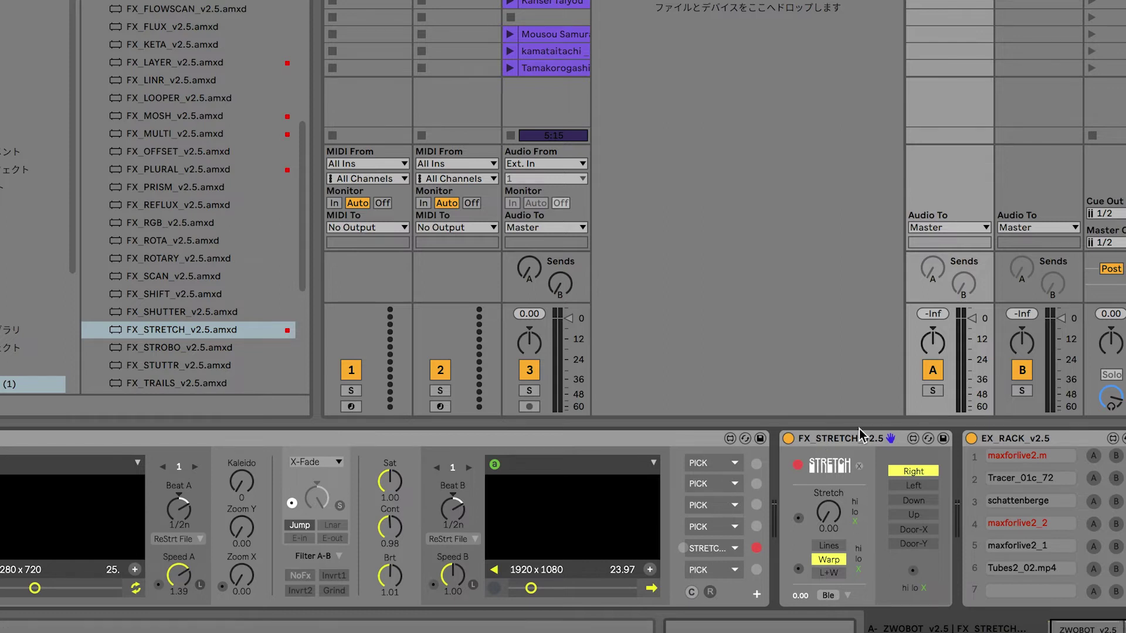
click(736, 548)
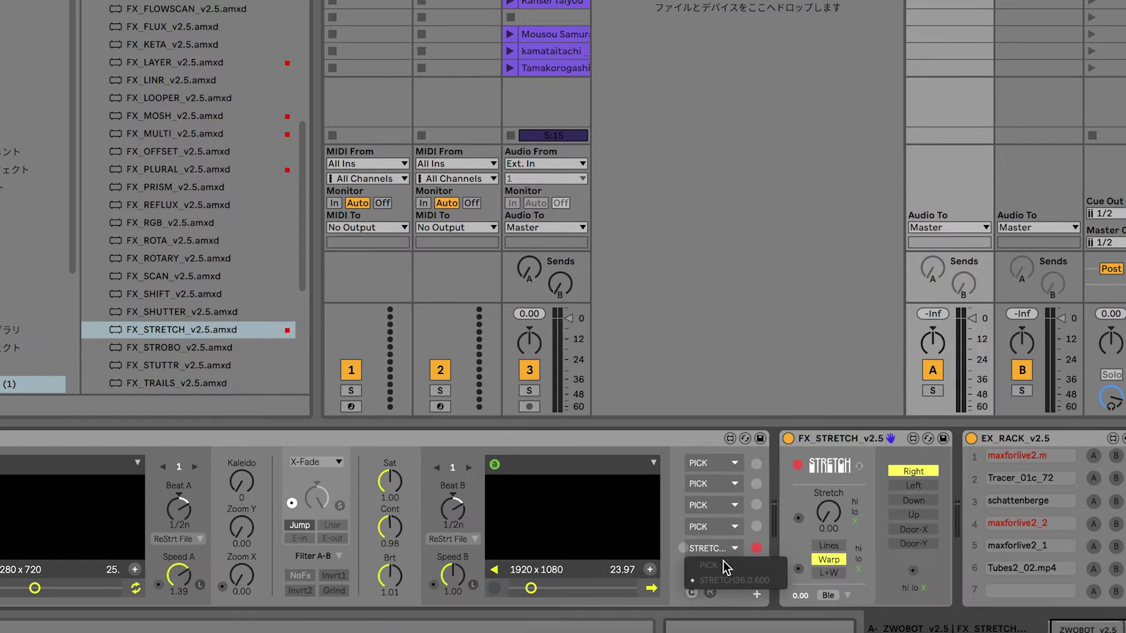
click(718, 588)
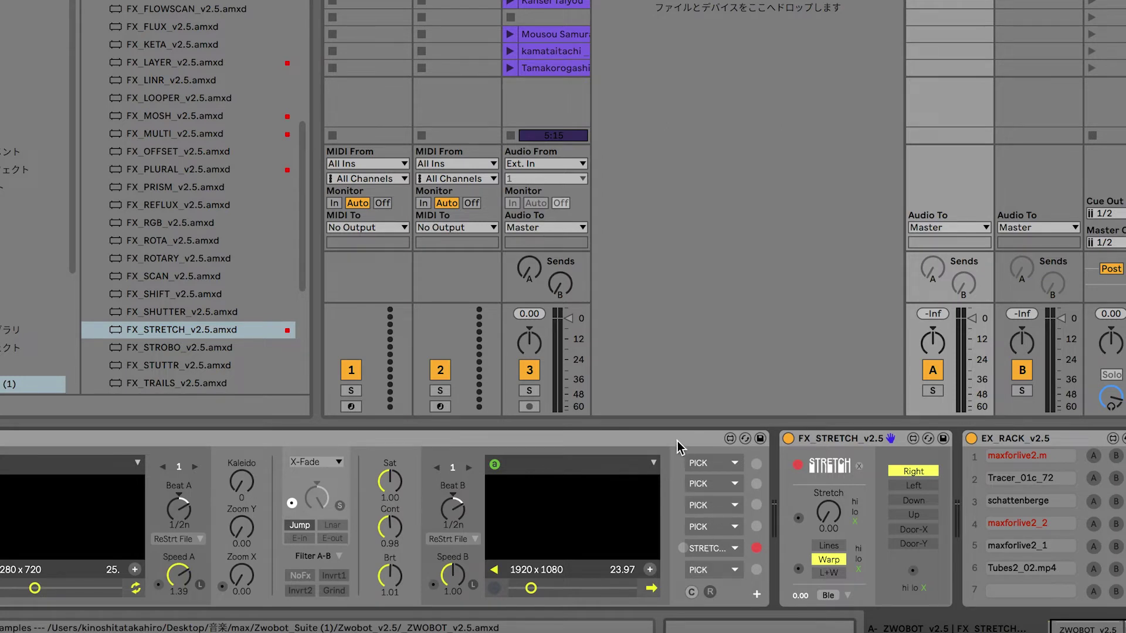
click(834, 467)
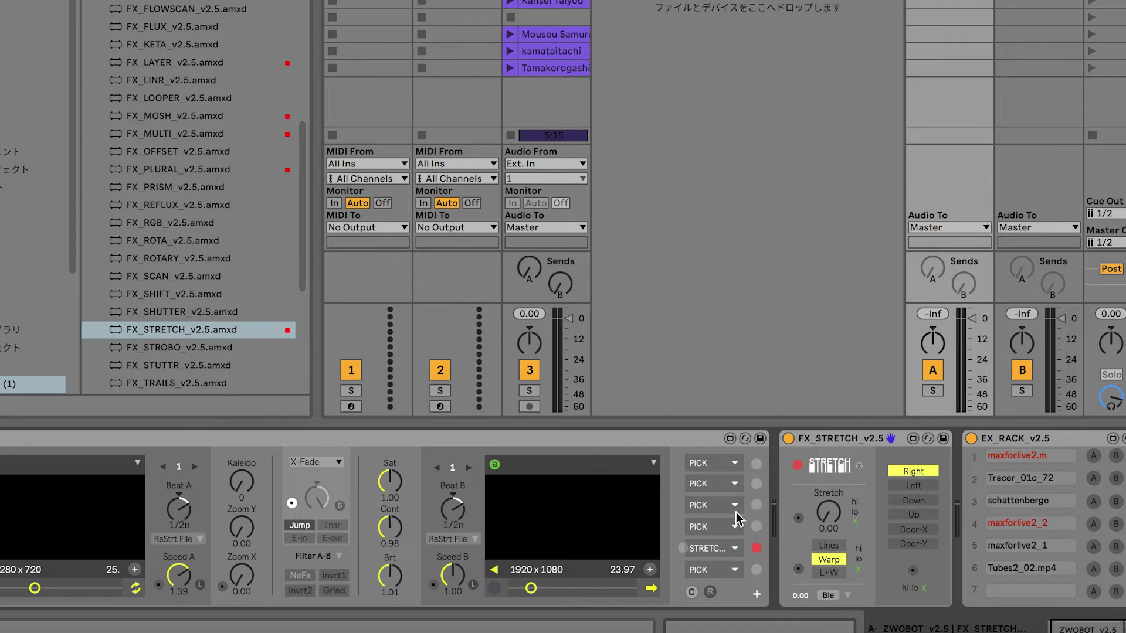
click(734, 549)
click(728, 559)
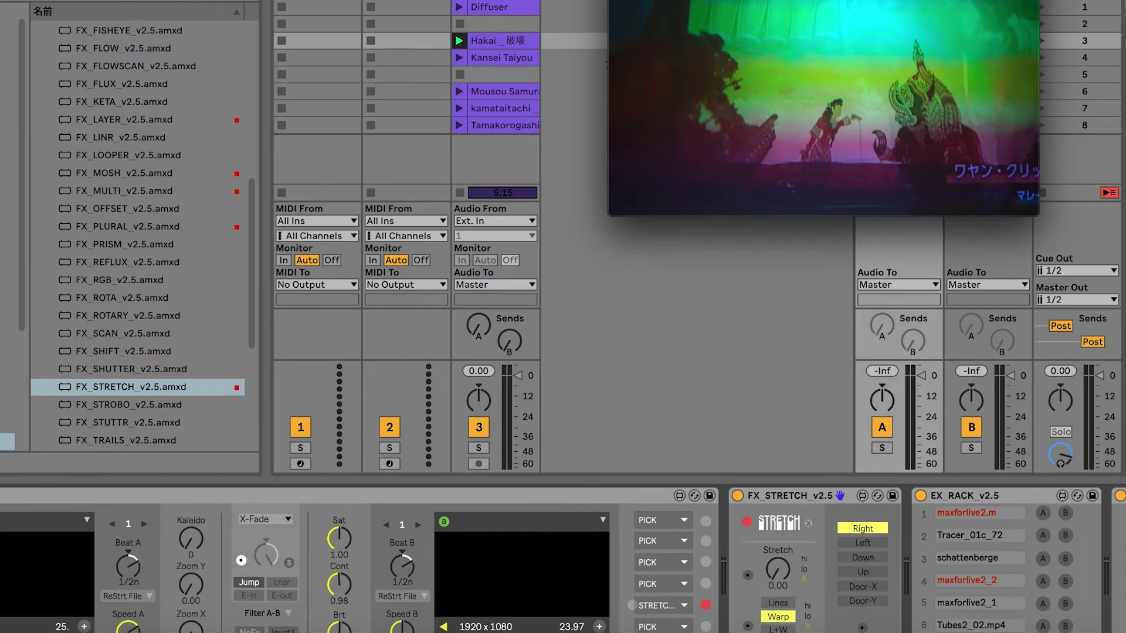
- Resize the video output window and switch off the FX_STRETCH_v2.5 device
drag(1067, 259, 1083, 298)
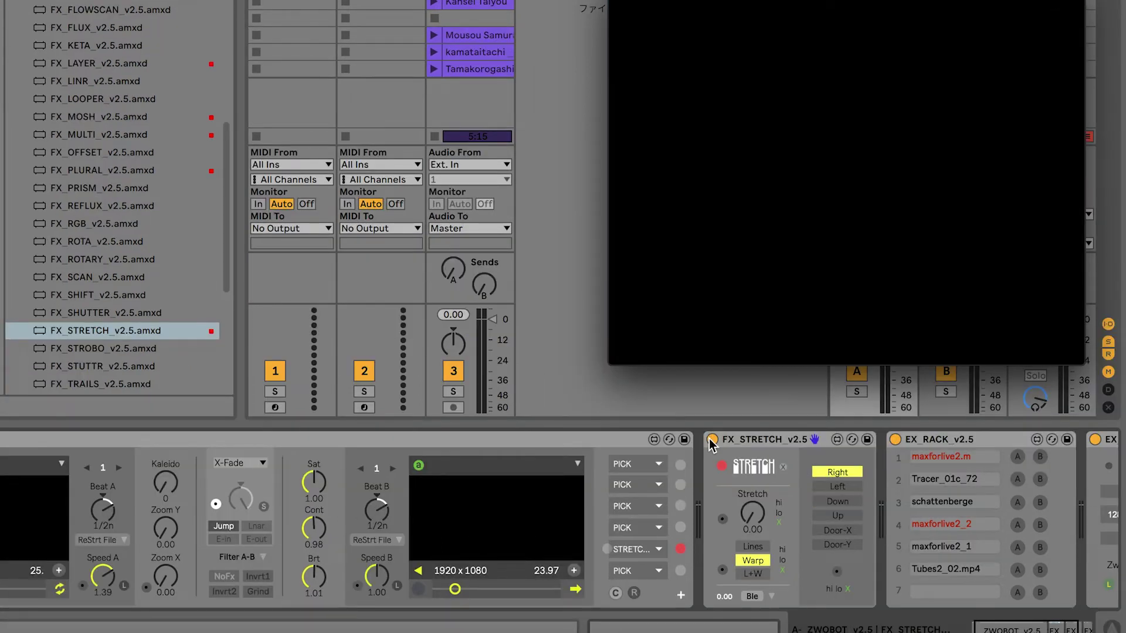
click(713, 439)
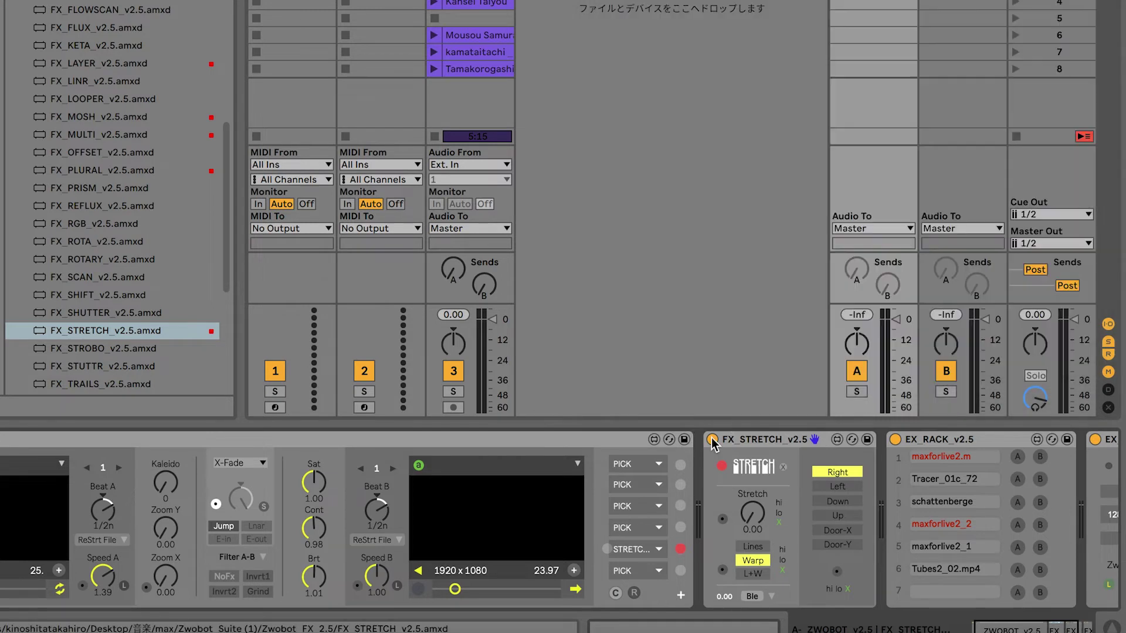
click(712, 439)
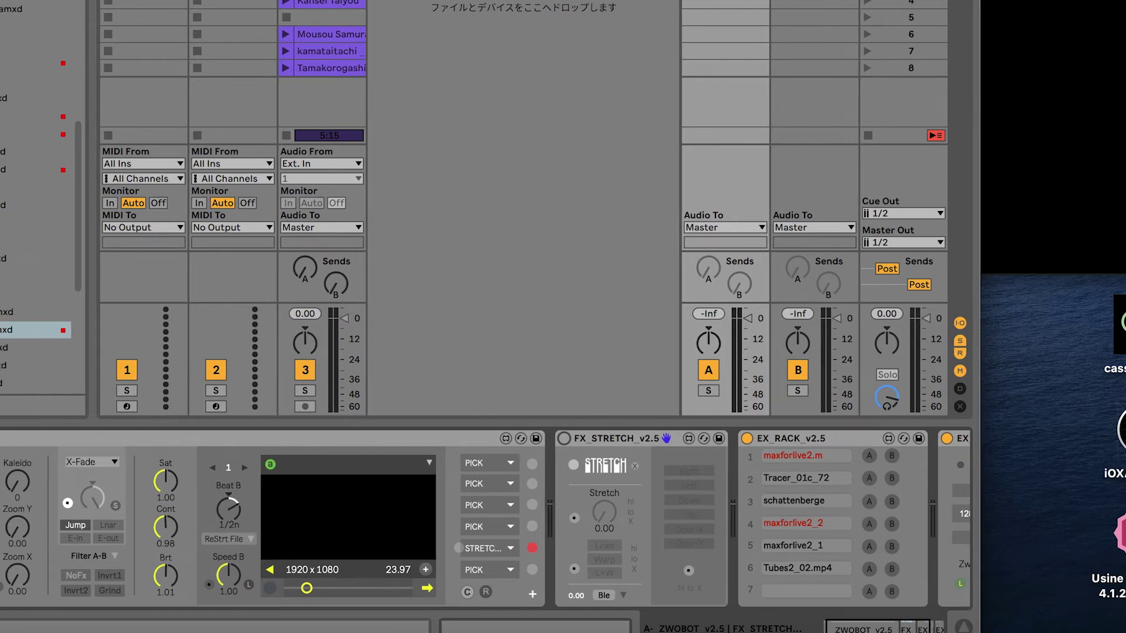
- Start playback, activate the STRETCH effect on its device, and switch the fifth effect slot's indicator to the blue mode
key(space)
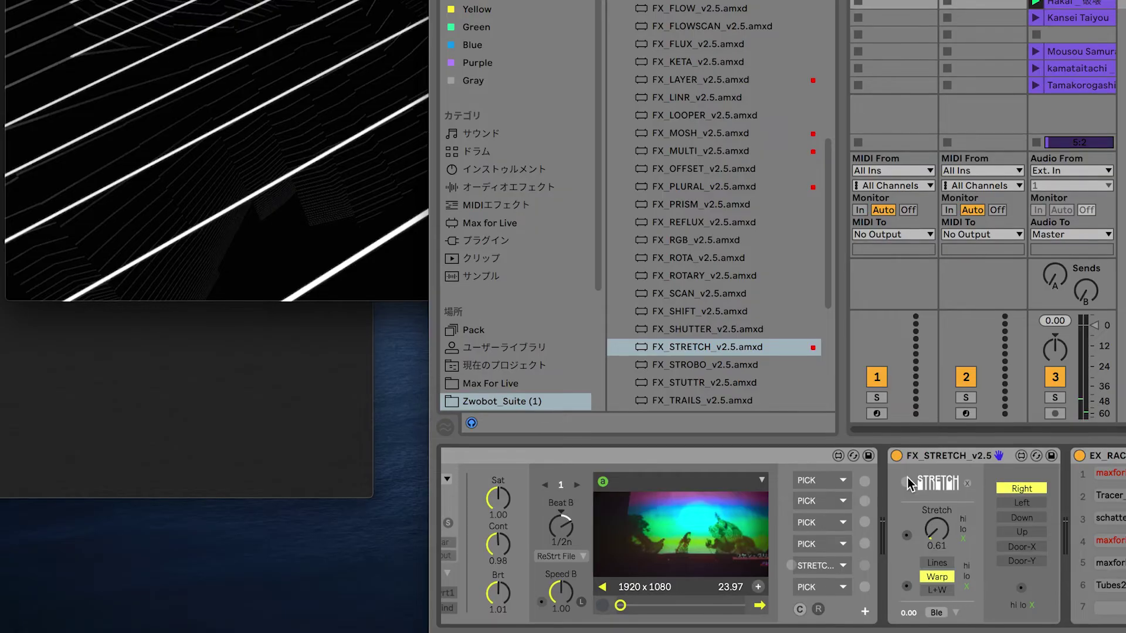
click(907, 479)
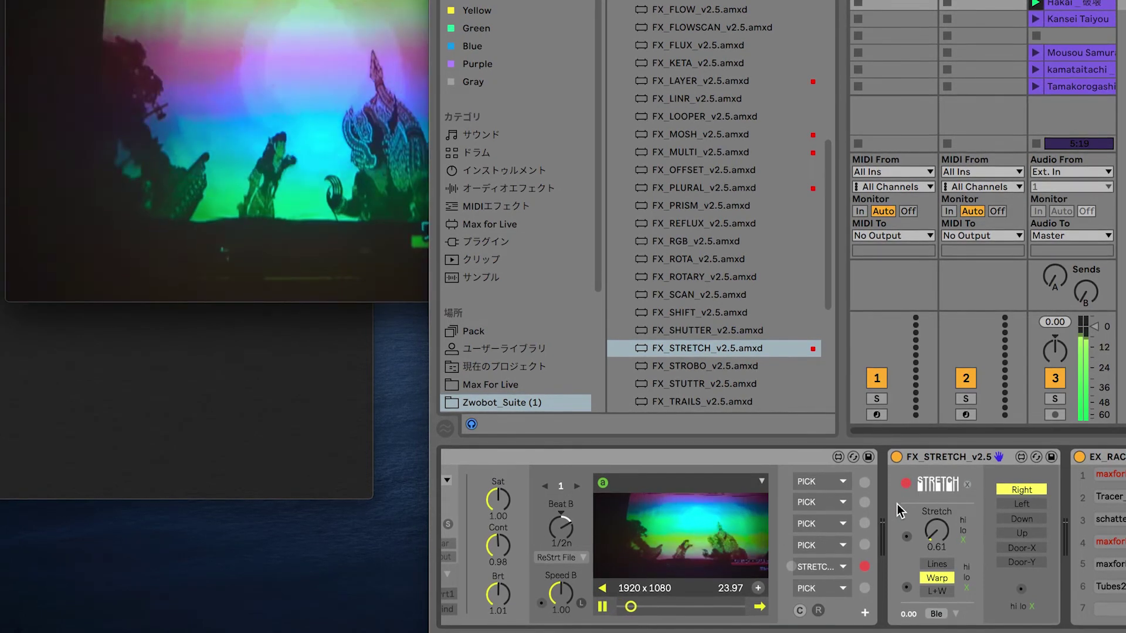
click(862, 568)
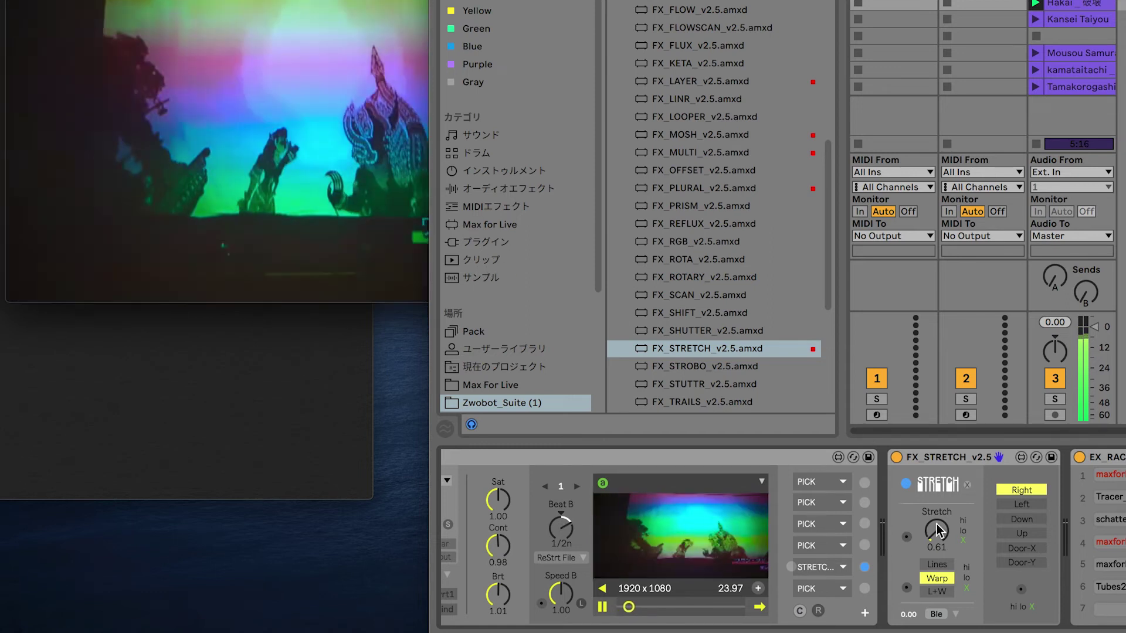
- Raise the Stretch amount to 6.93, switch on its modulation, and try the Left, Down and Door-X directions before returning to Left
drag(934, 526, 882, 538)
click(1022, 504)
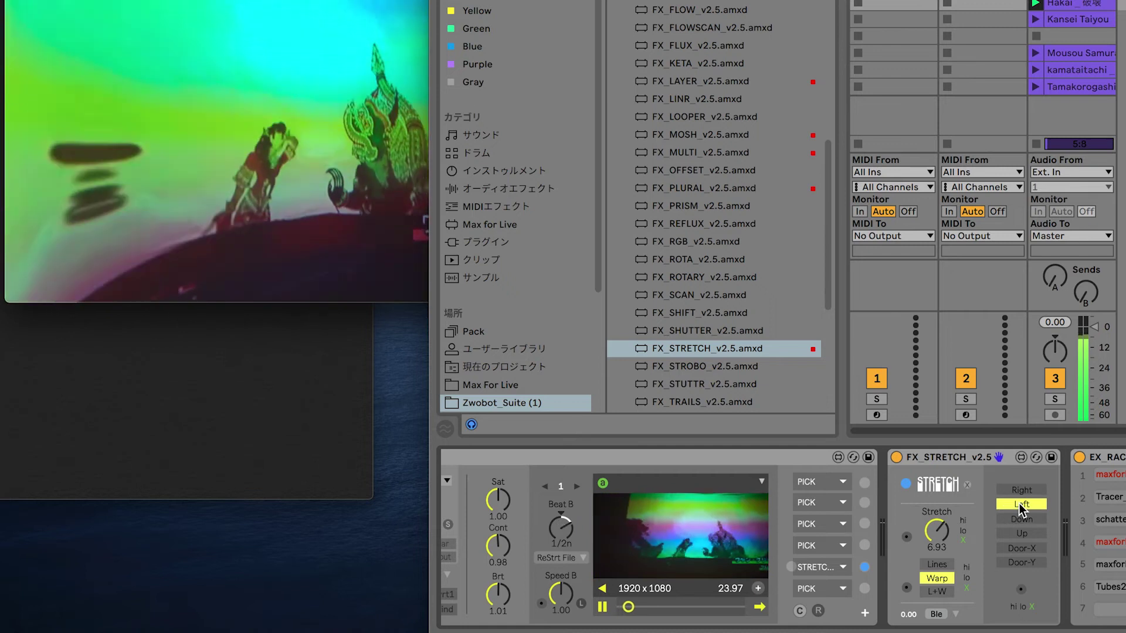
click(1021, 520)
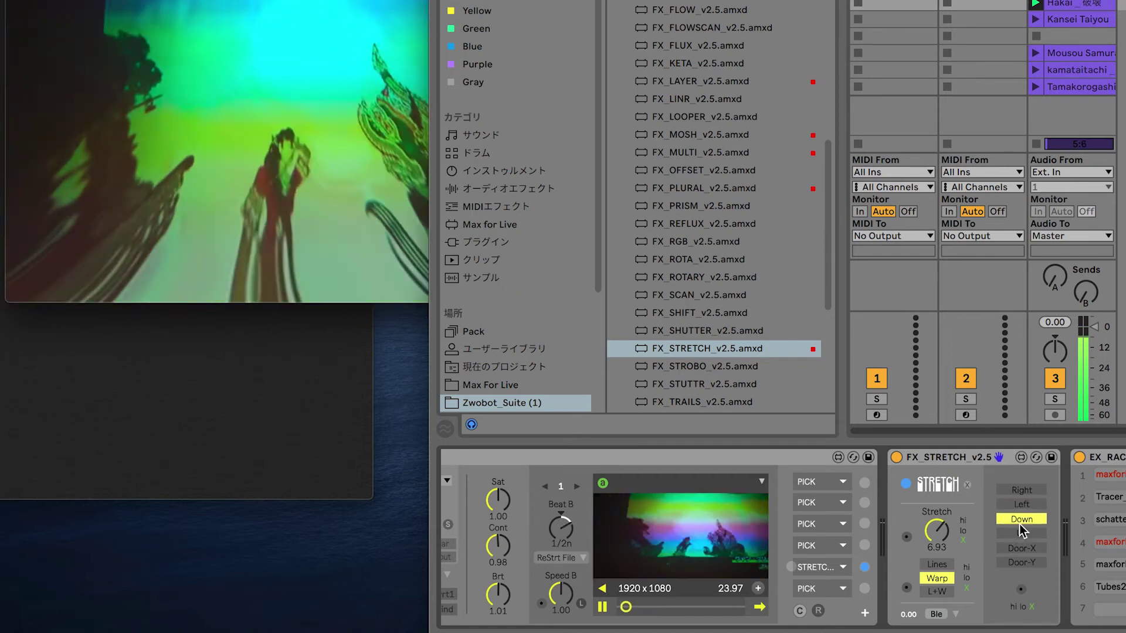
click(1029, 549)
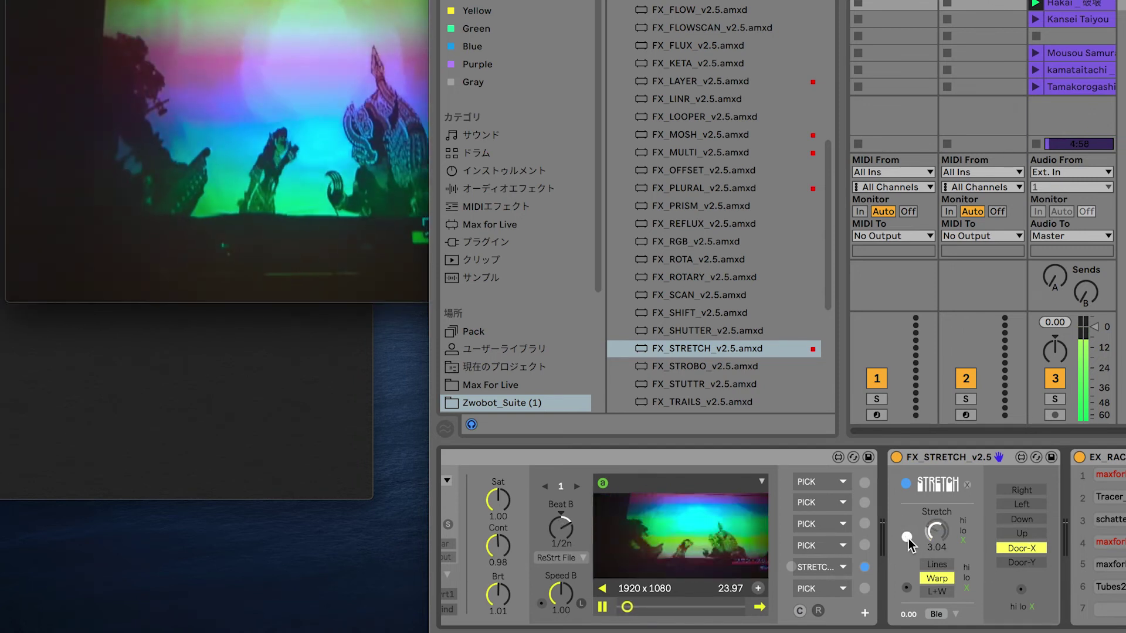
click(1019, 508)
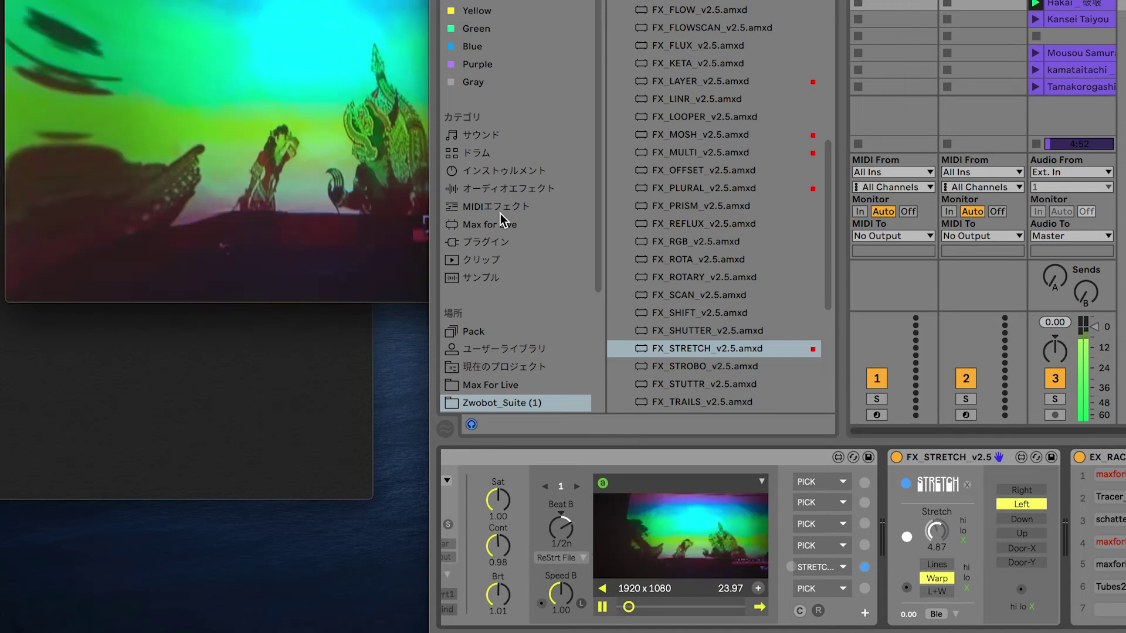
- Enlarge the video output window in width and height, and set the FX_STRETCH_v2.5 direction to Right
drag(434, 207, 520, 213)
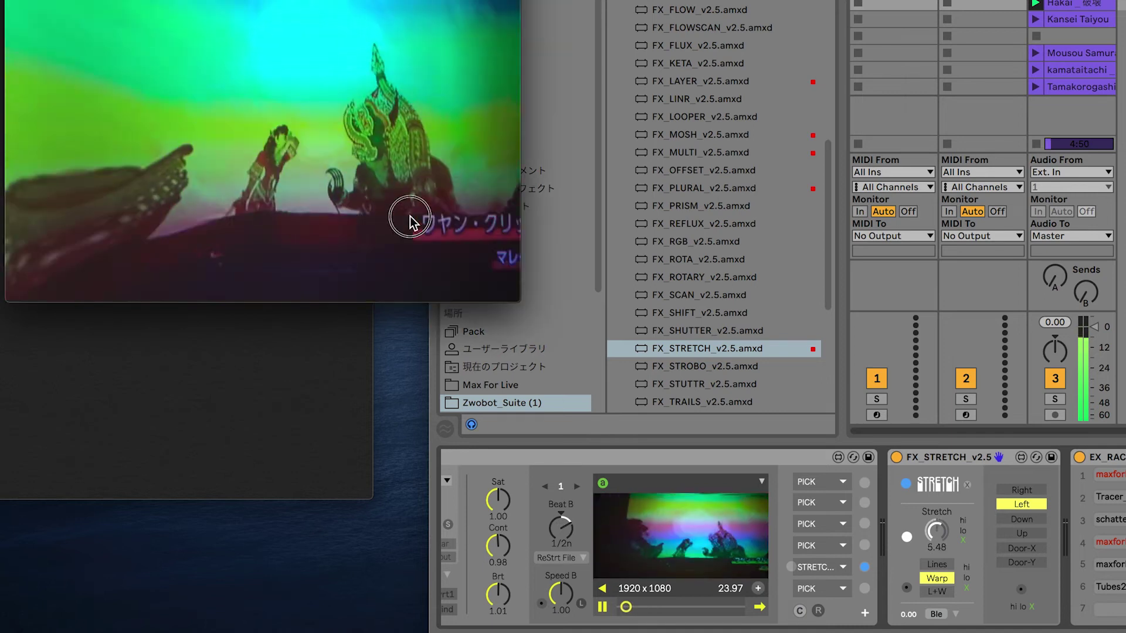
drag(516, 301, 710, 403)
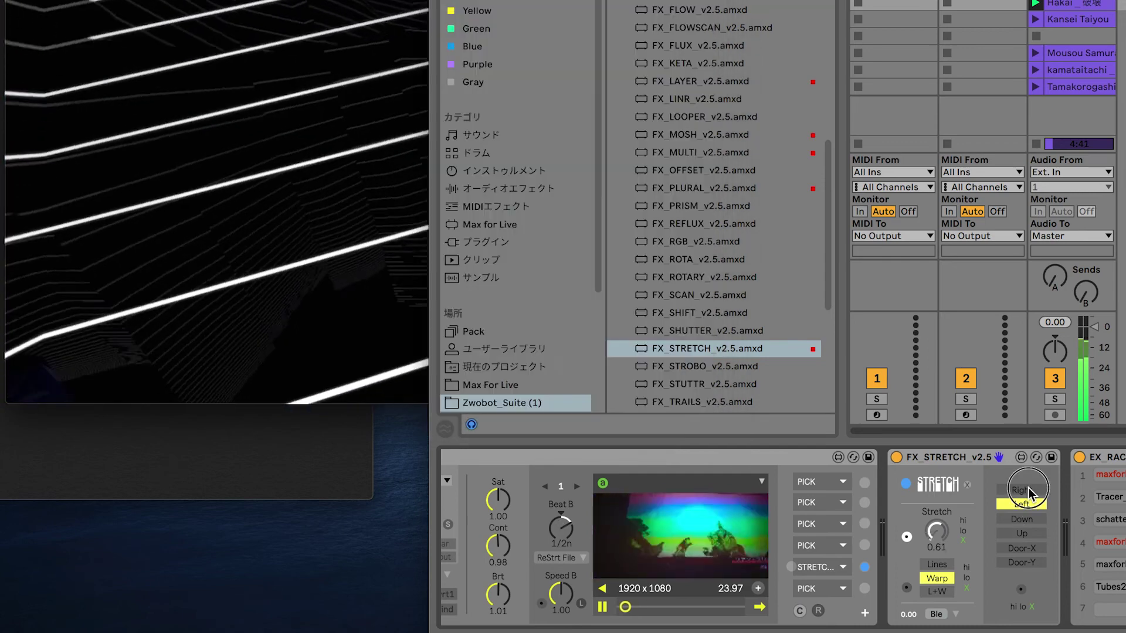
click(1018, 491)
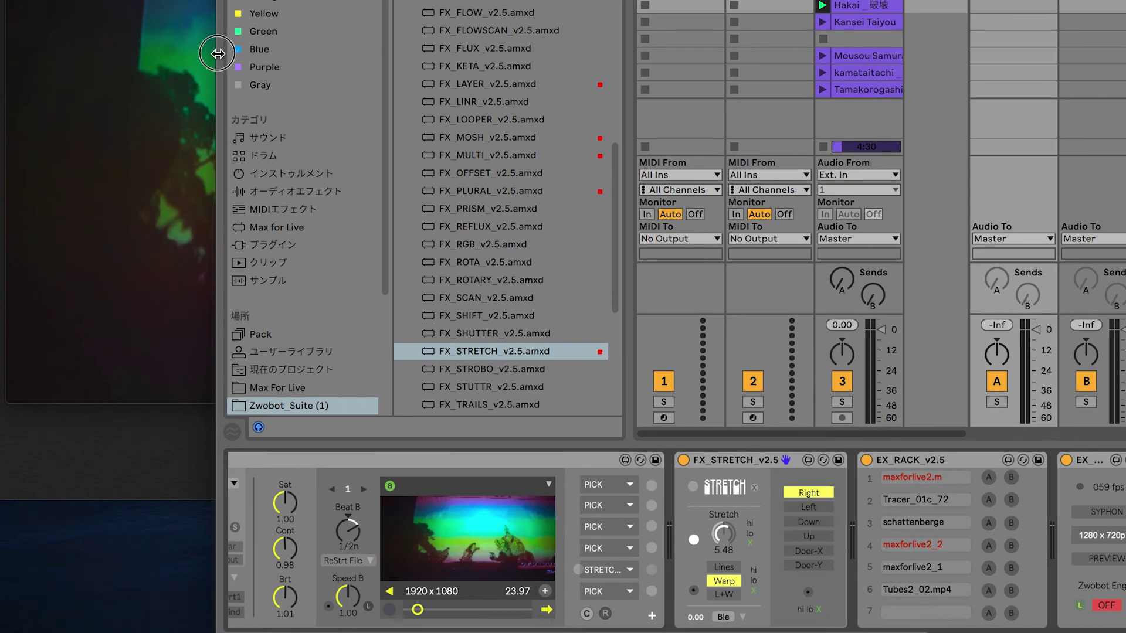
- Widen the Ableton Live window over the video output, and look over the FX device list and the two _ZWOBOT_v2.5 video players
drag(217, 54, 64, 62)
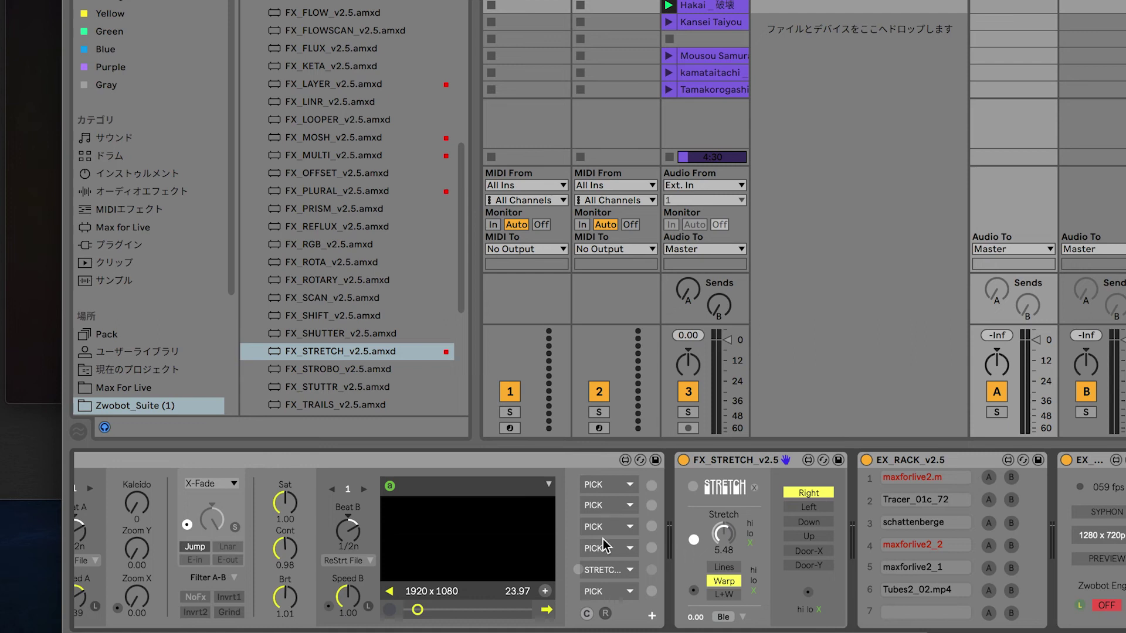
scroll(611, 547, left, 1)
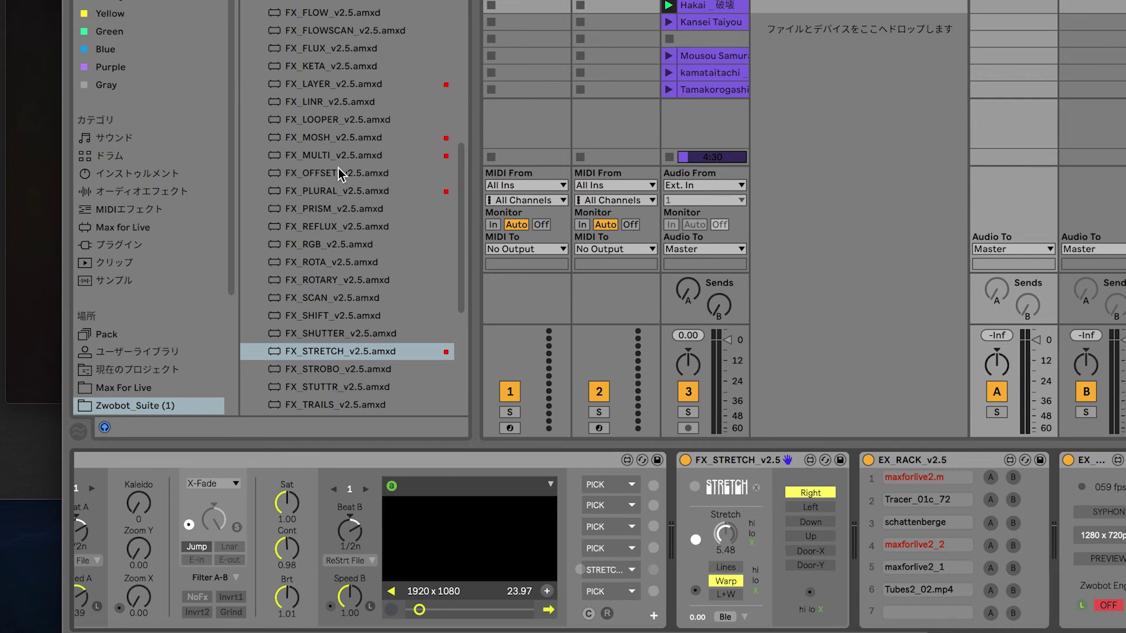
scroll(340, 173, up, 5)
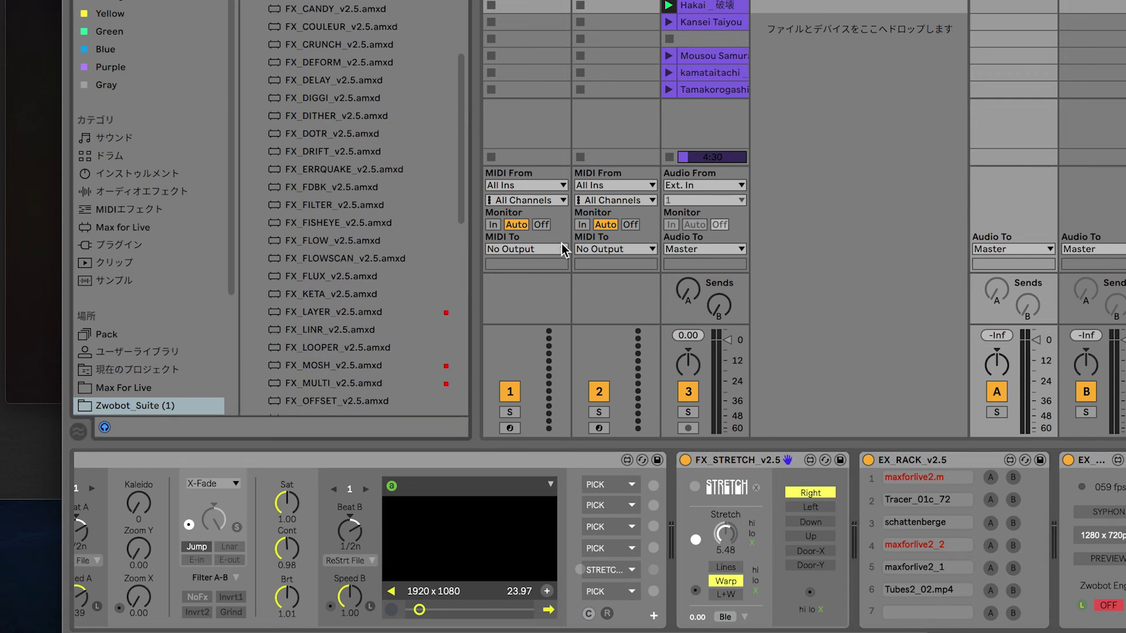
scroll(308, 251, down, 2)
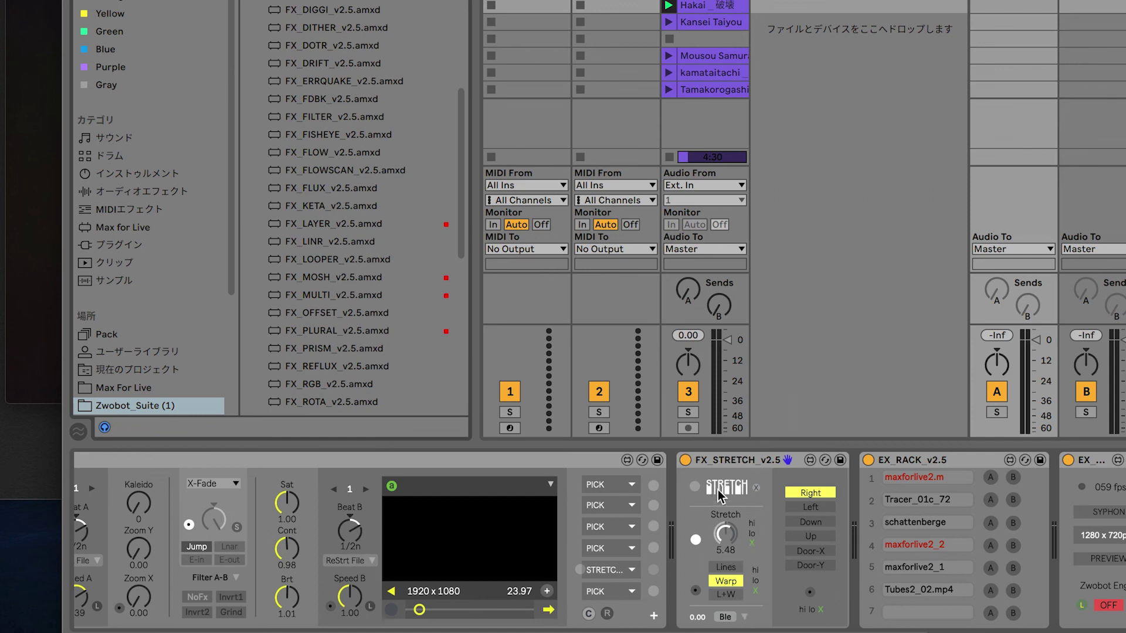
scroll(566, 467, left, 3)
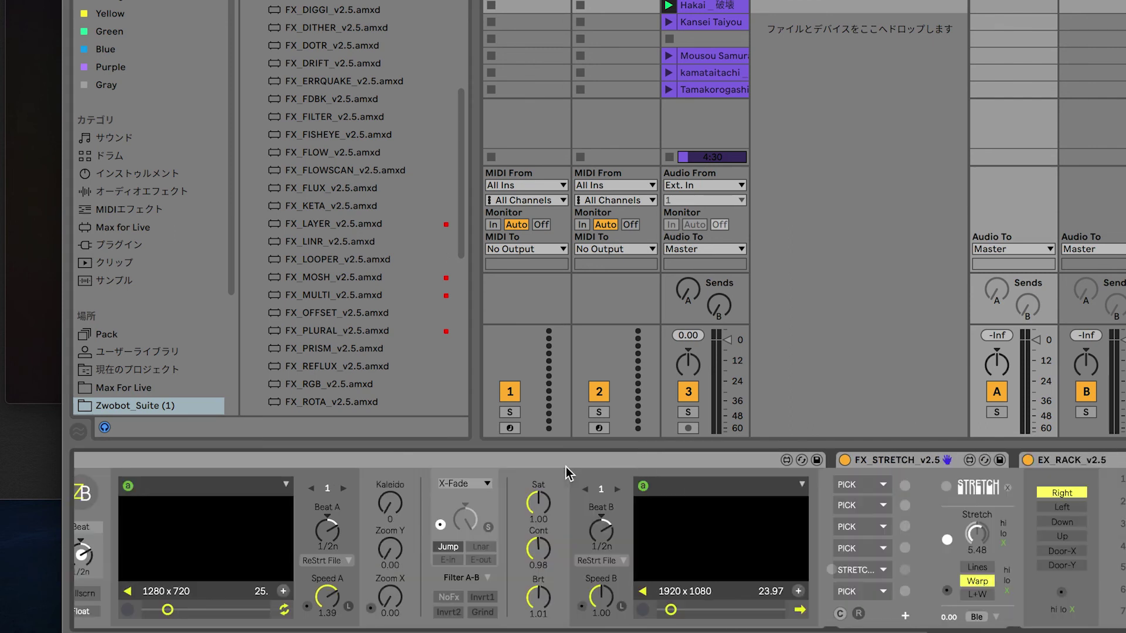